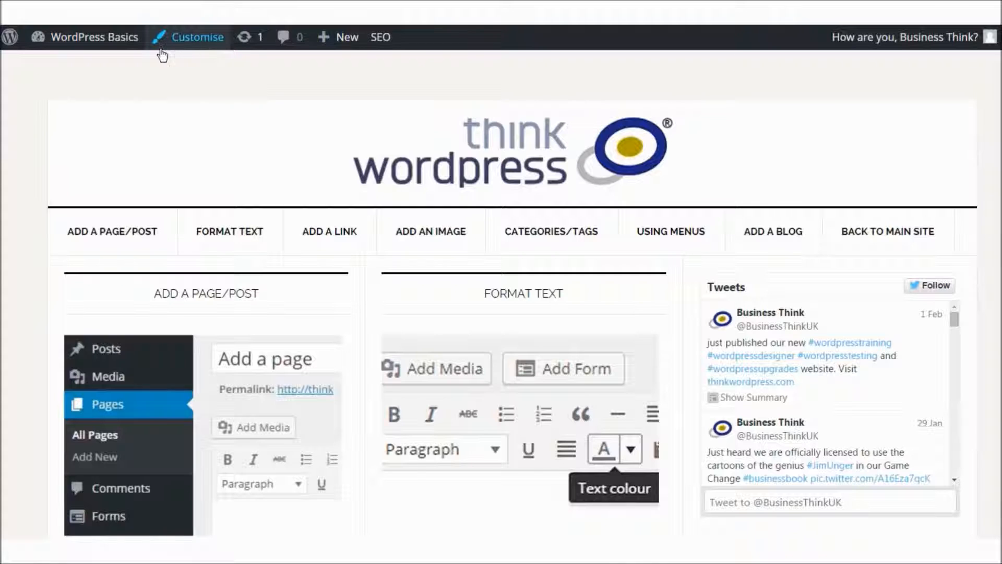
Open the admin dashboard of the WordPress Basics site
mouse_move(115, 39)
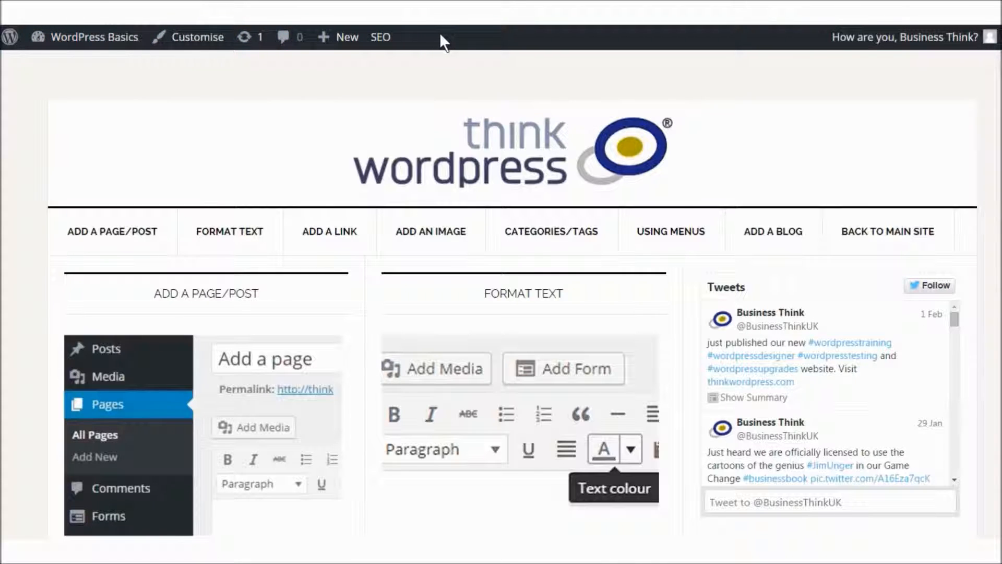
mouse_move(83, 40)
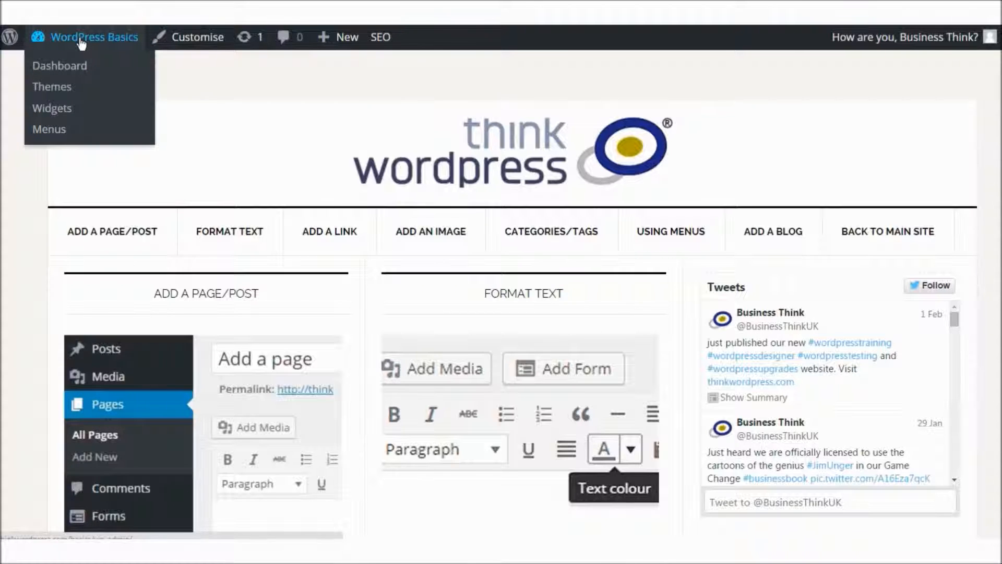
click(70, 66)
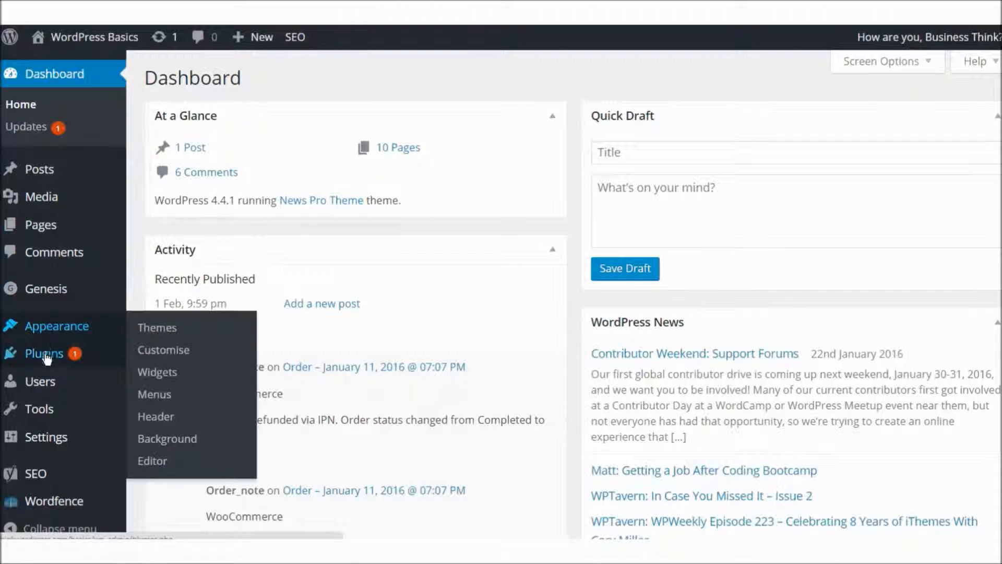
Create a new page titled "Adding a new page" and publish it
mouse_move(46, 384)
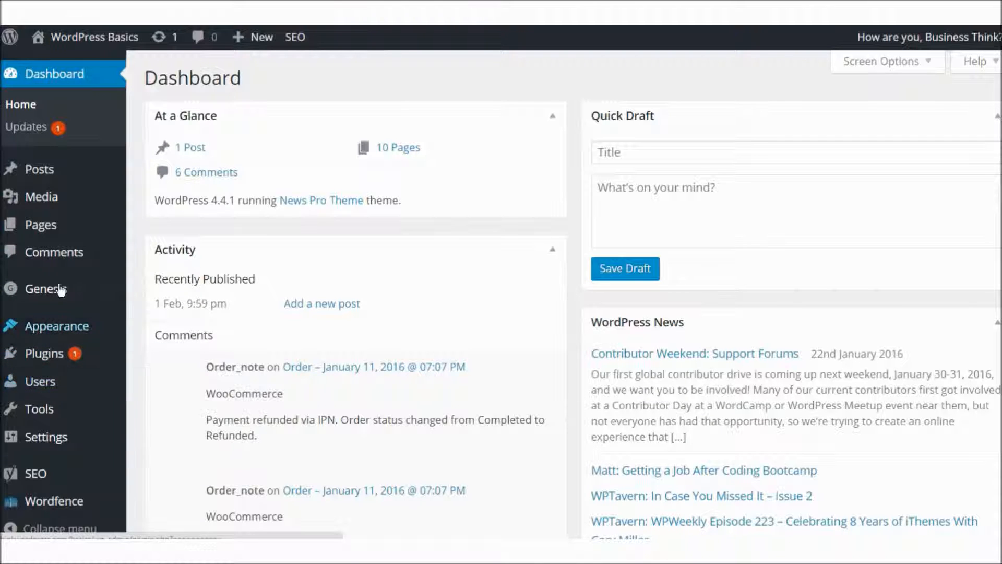
mouse_move(65, 239)
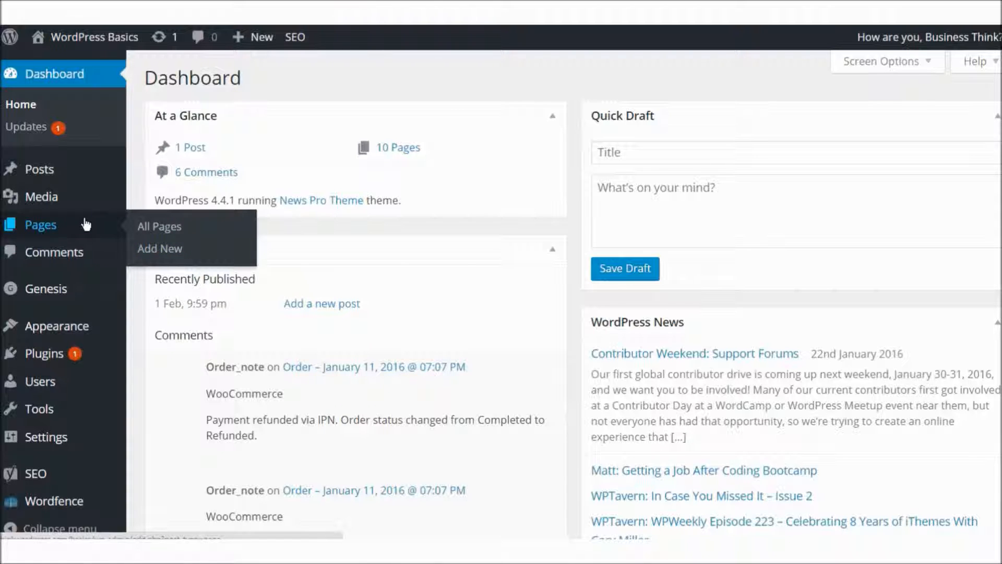
click(152, 249)
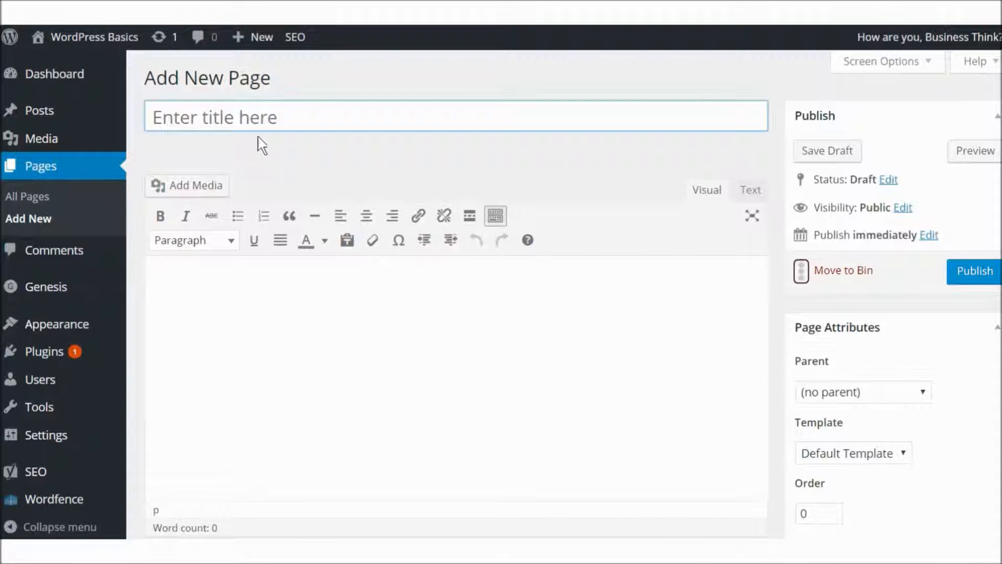
click(246, 114)
text(Adding a new page)
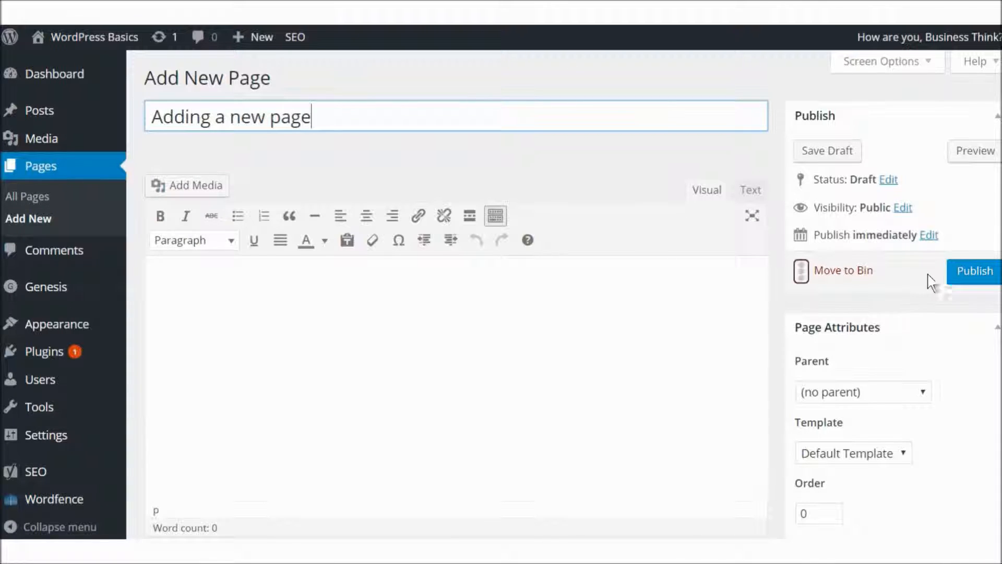
click(956, 280)
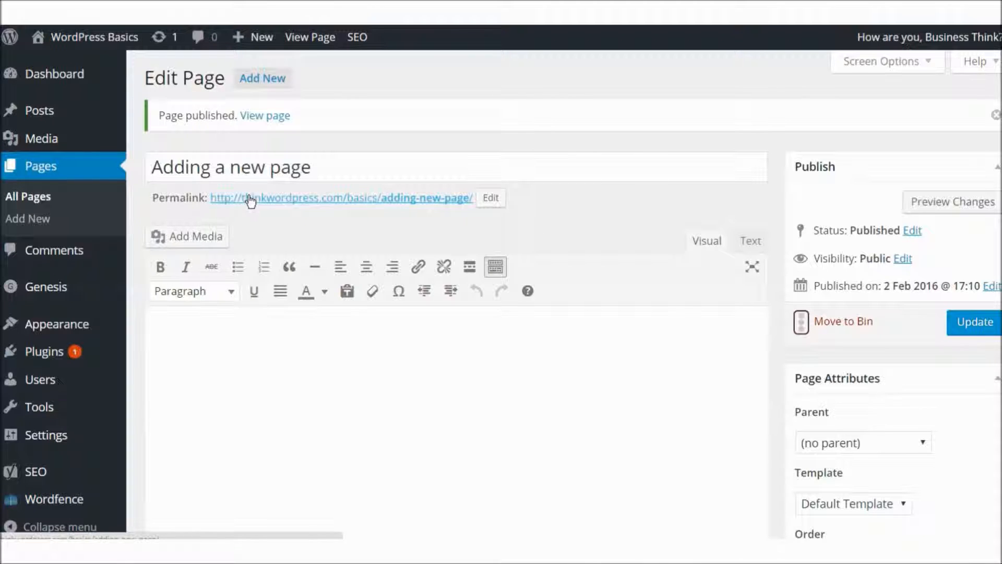
Change the final part of the page's permalink to "addingabrilliantpage"
drag(211, 198, 470, 202)
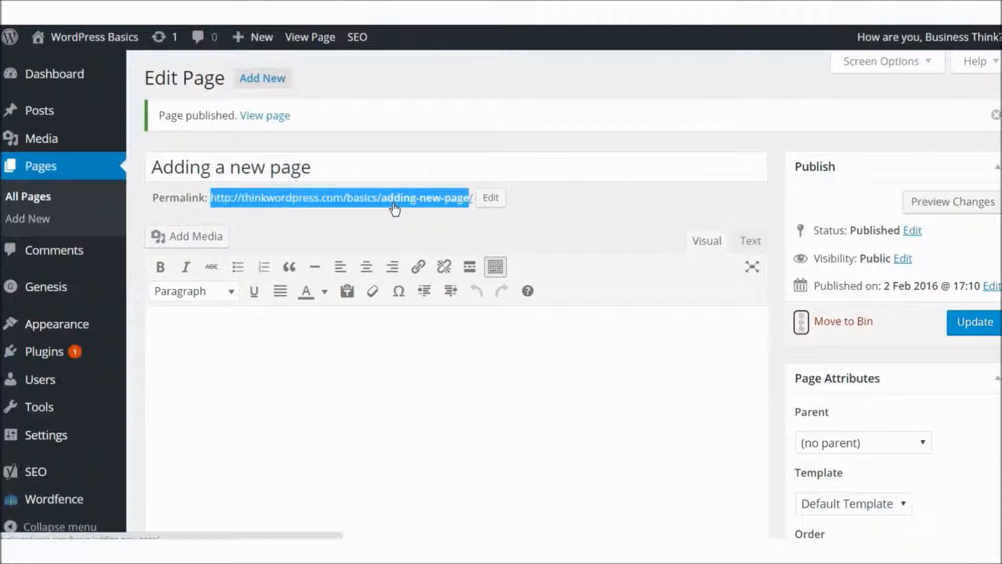
click(490, 198)
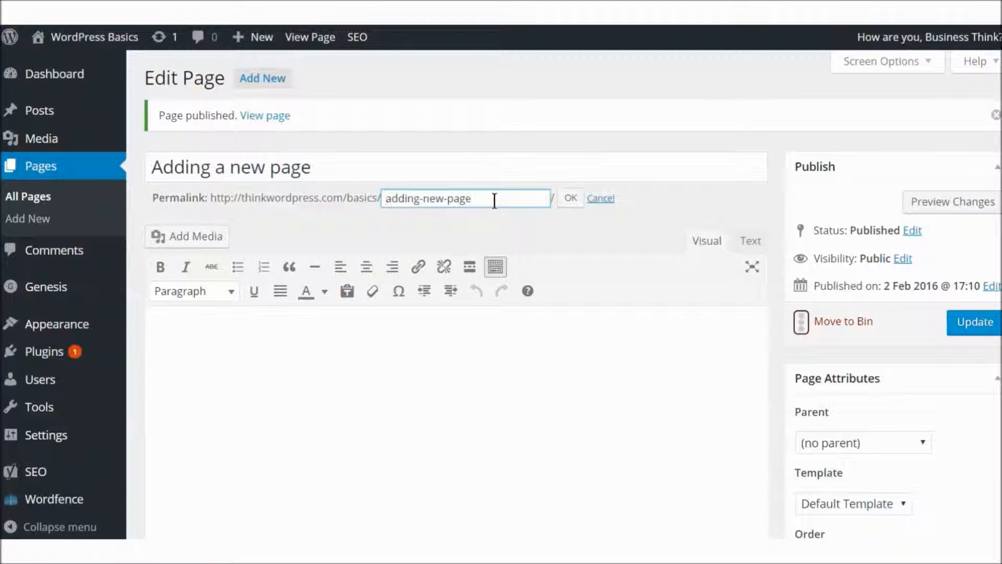
drag(391, 199, 500, 202)
key(BackSpace)
key(BackSpace)
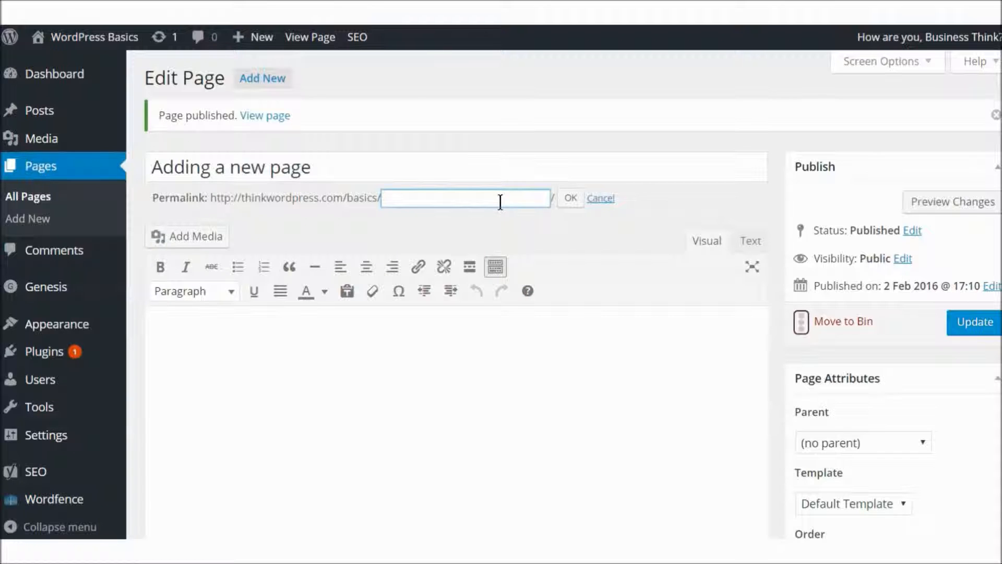
text(adding abrilliantpage)
click(571, 199)
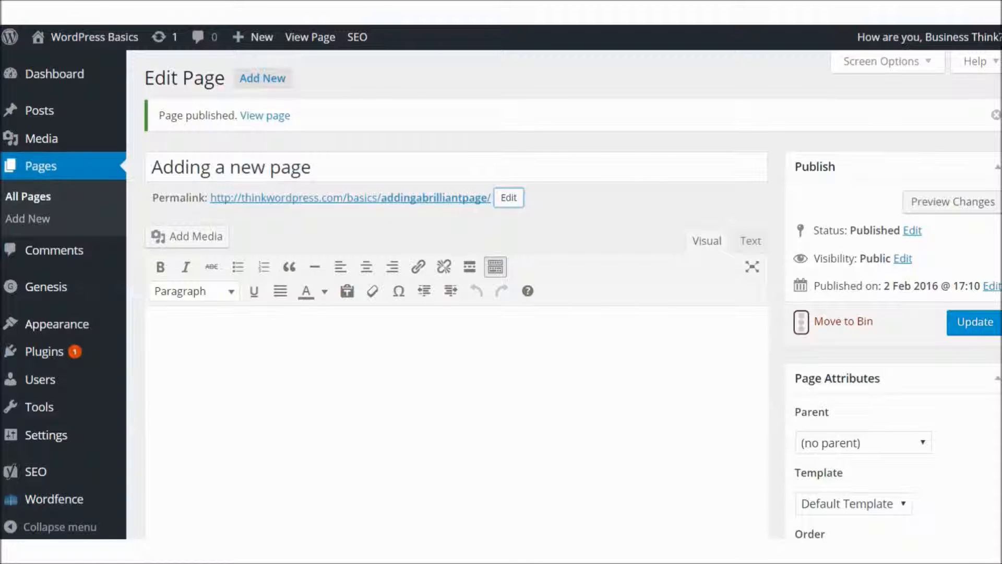
Set the page's layout to the full-width option without sidebars and update the page
scroll(572, 295, down, 5)
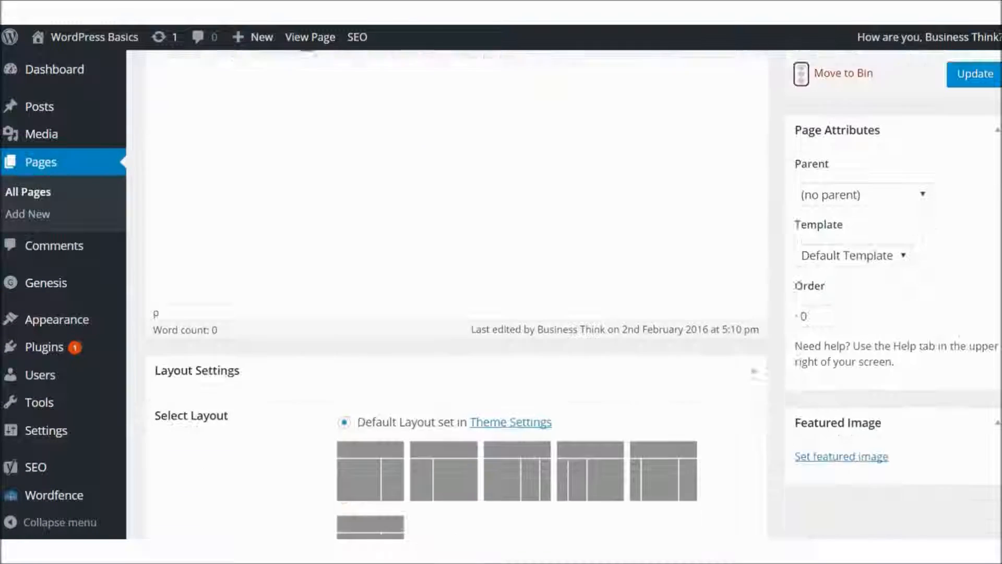
scroll(572, 295, down, 3)
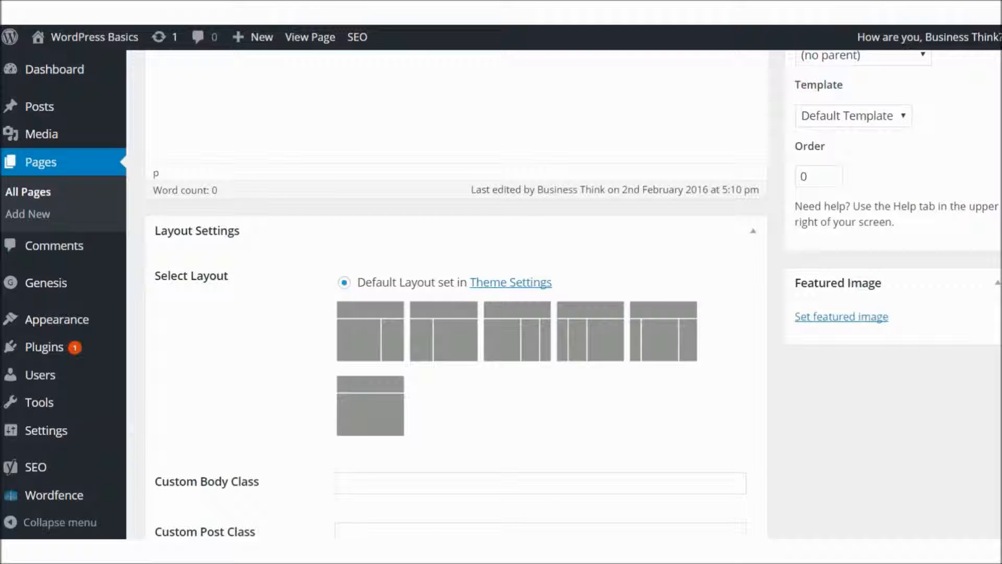
scroll(572, 295, down, 2)
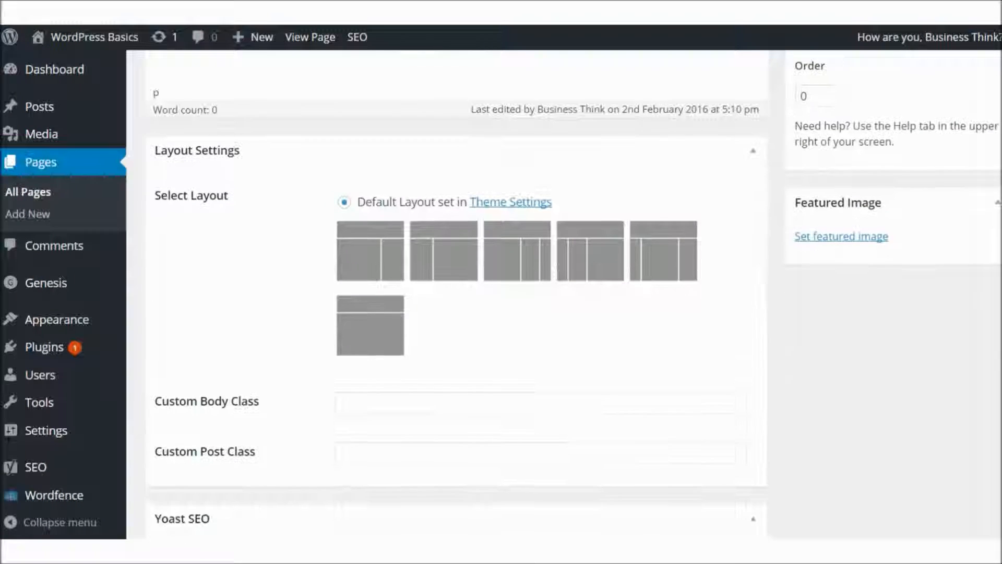
scroll(572, 294, down, 1)
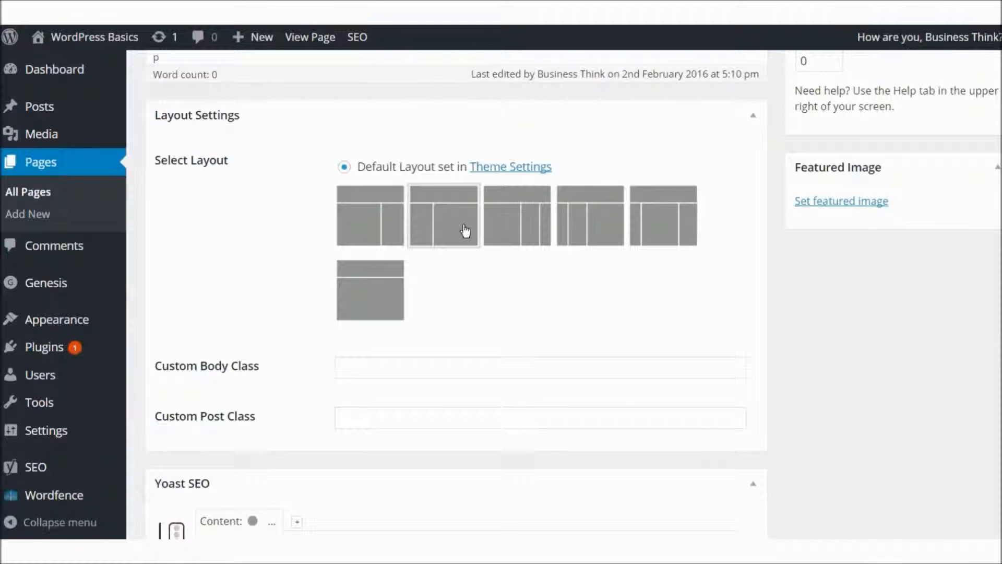
click(384, 295)
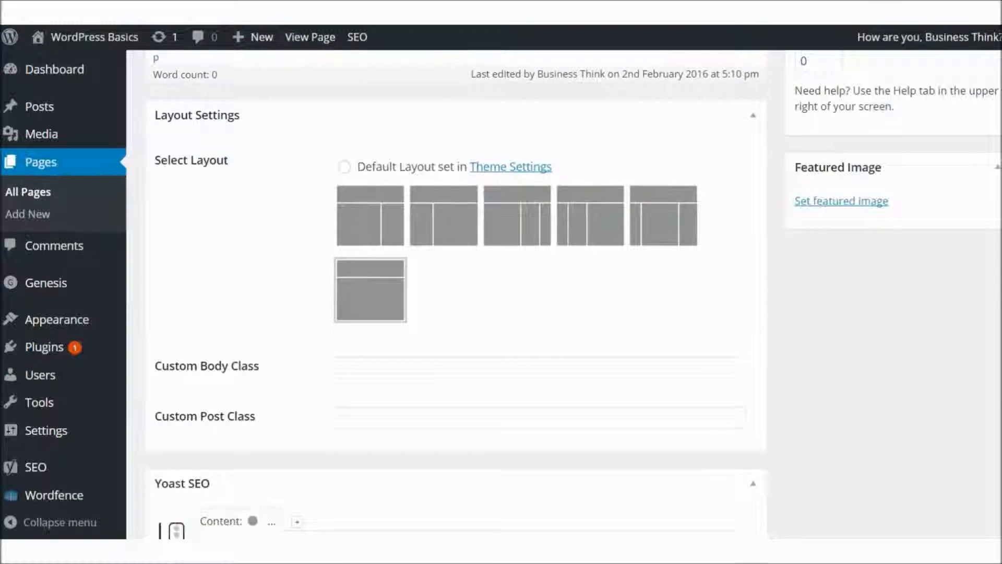
scroll(456, 293, up, 2)
scroll(457, 292, up, 5)
click(970, 187)
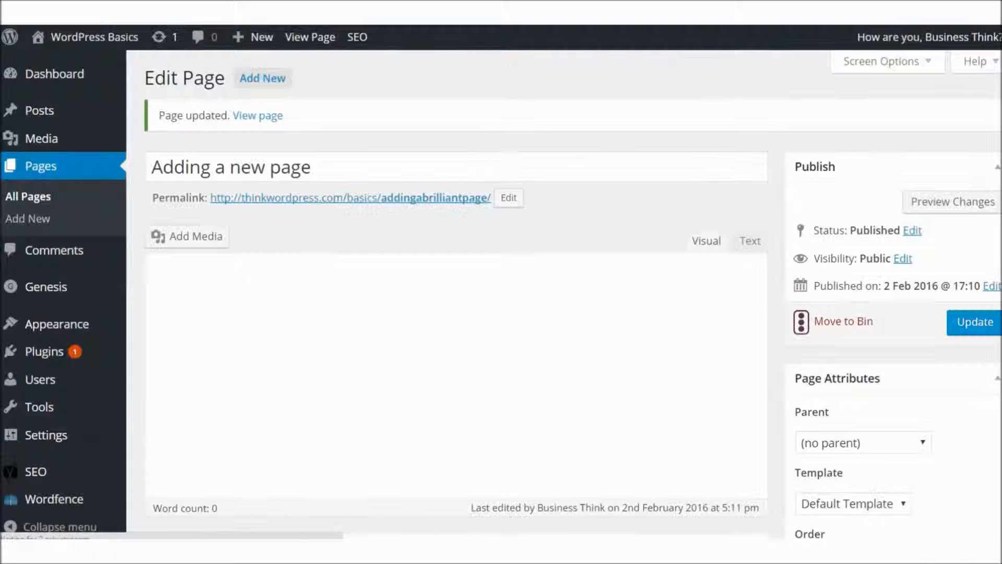
View the live page through its permalink and examine the title and content area in the full-width layout
click(447, 197)
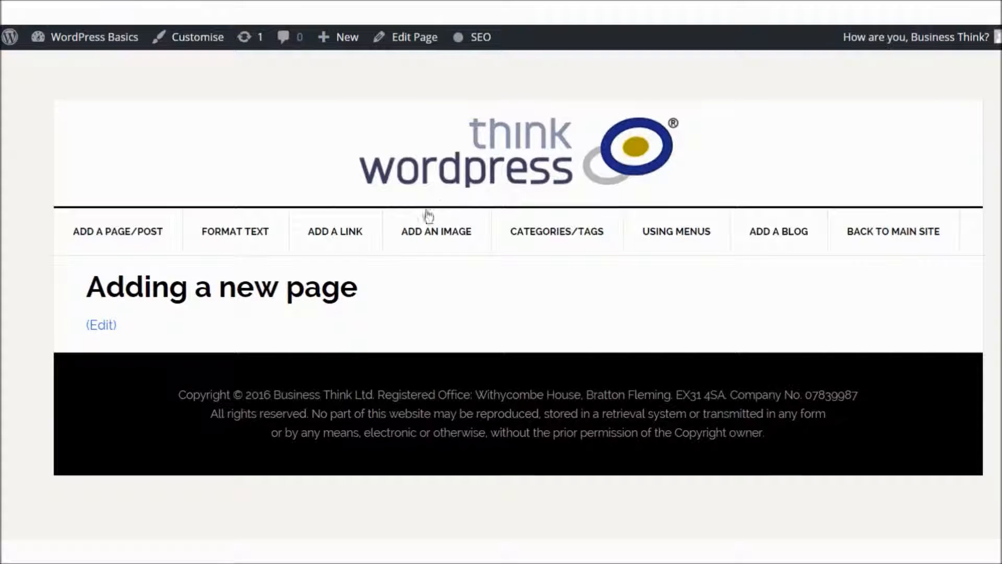
drag(387, 293, 83, 293)
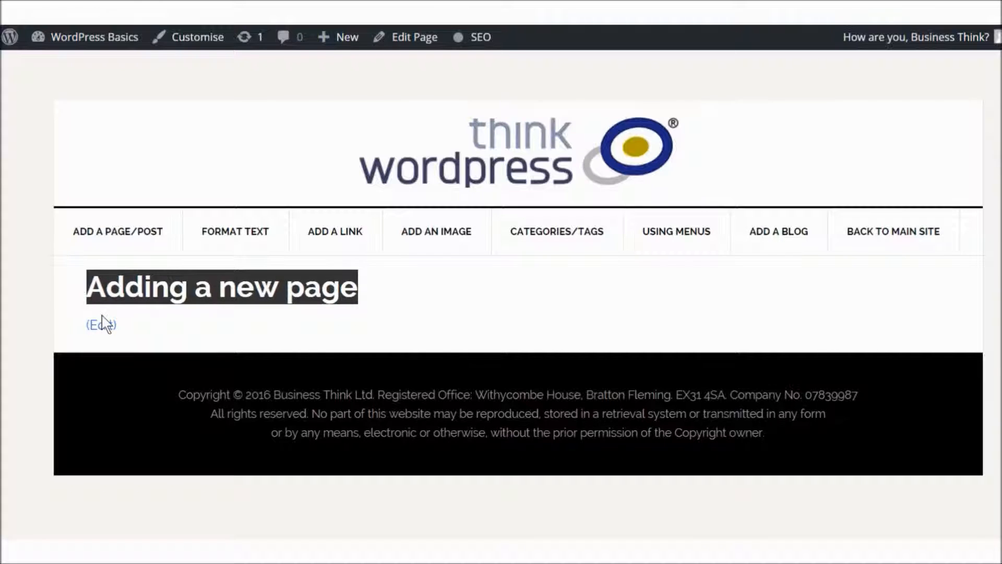
drag(125, 325, 85, 324)
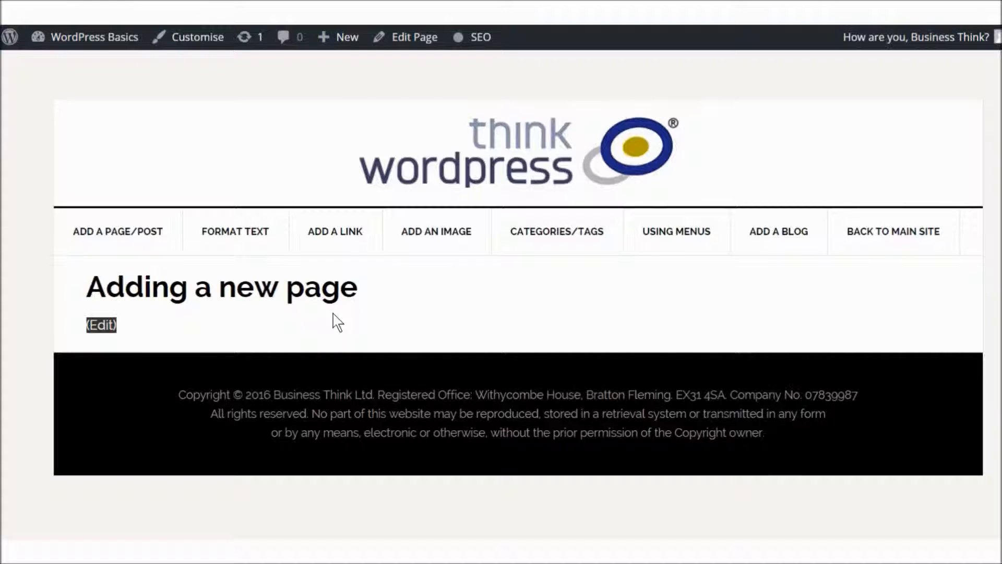
Reopen the page for editing, select the layout with content and a single right-hand sidebar, and update the page
click(411, 36)
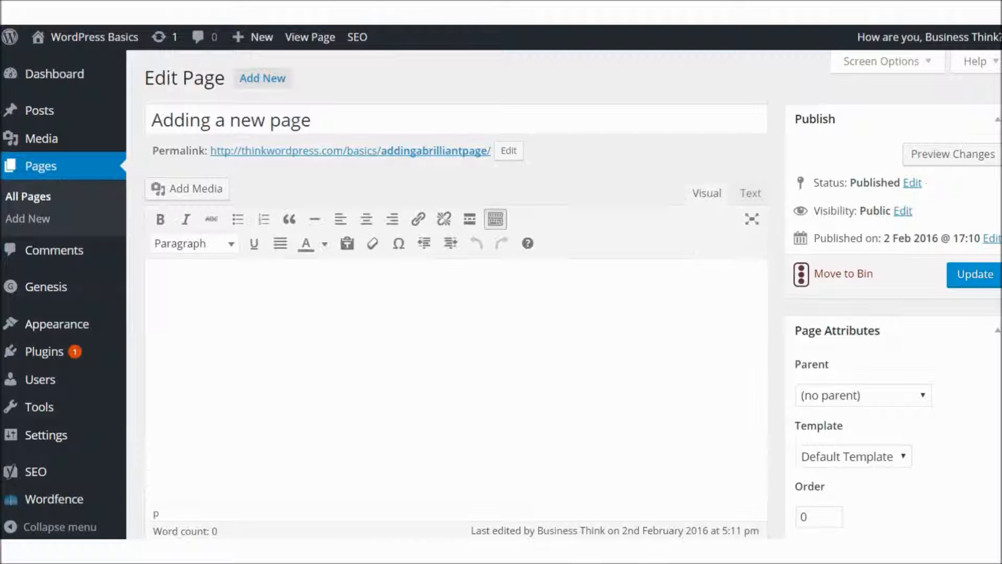
scroll(642, 322, down, 10)
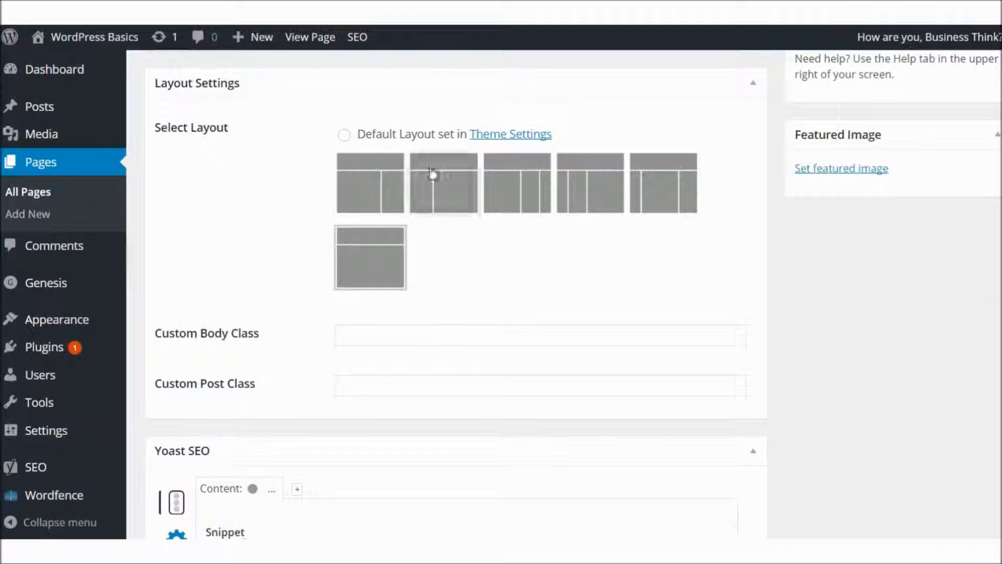
scroll(887, 313, up, 8)
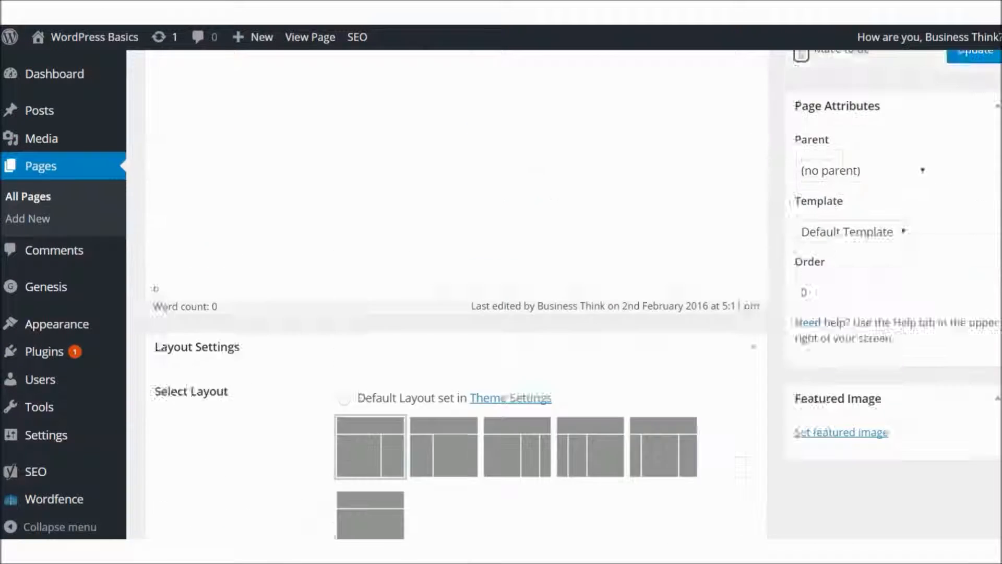
click(980, 194)
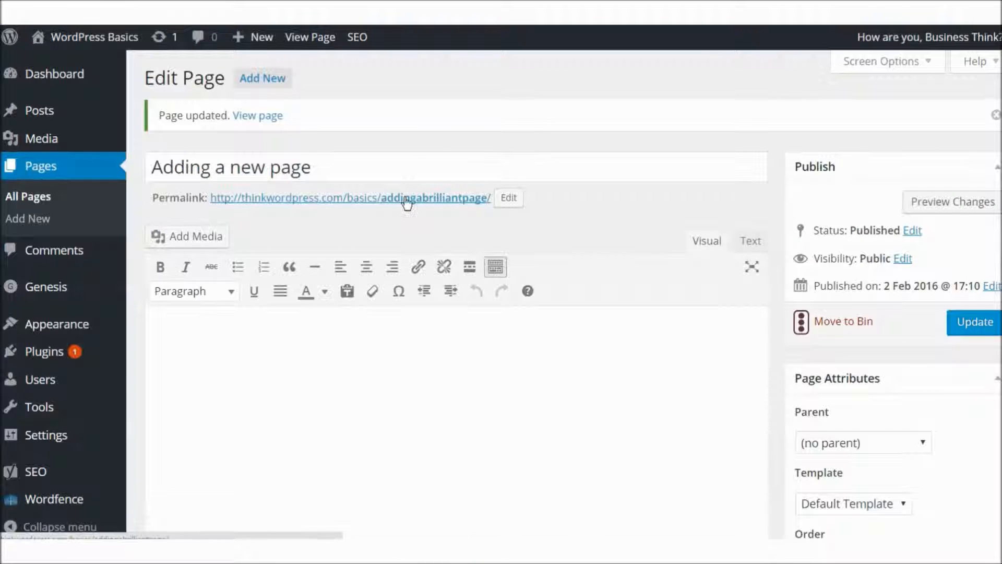
View the live page again and examine the sidebar's Tweets feed beside the content area
click(406, 202)
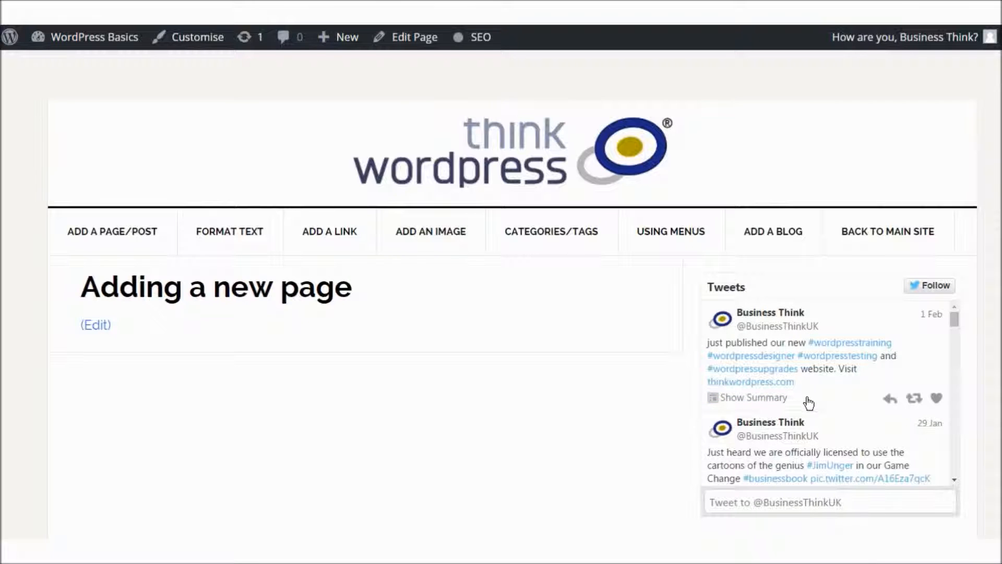
drag(797, 387, 711, 326)
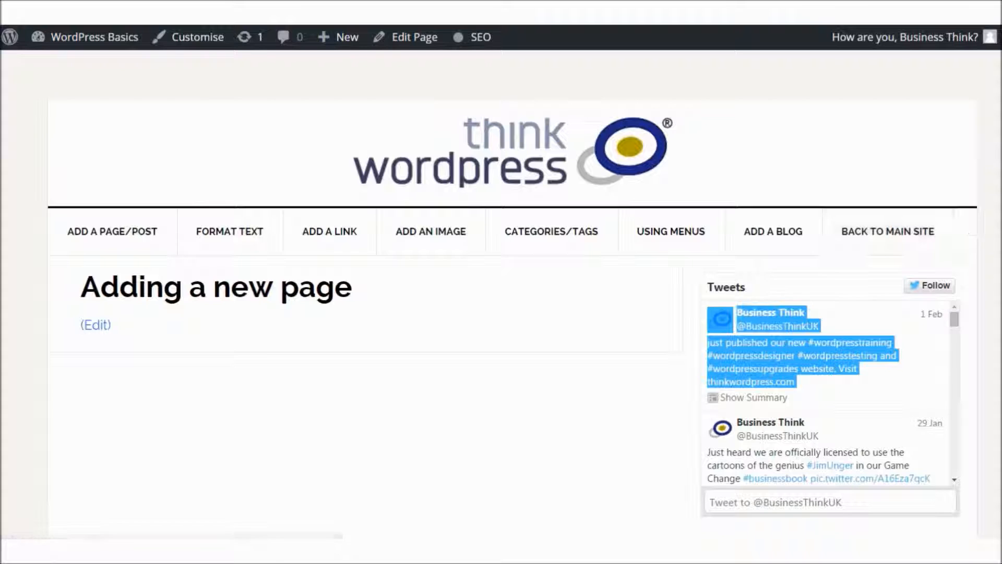
scroll(611, 342, down, 1)
click(611, 342)
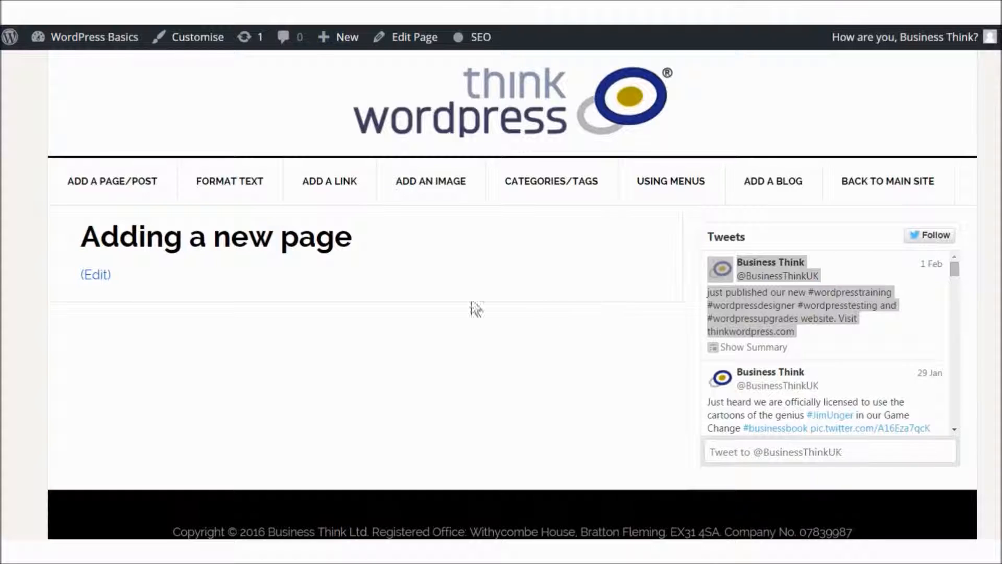
Return to editing the page and enter the body text "This a new page about adding content and new posts."
click(411, 40)
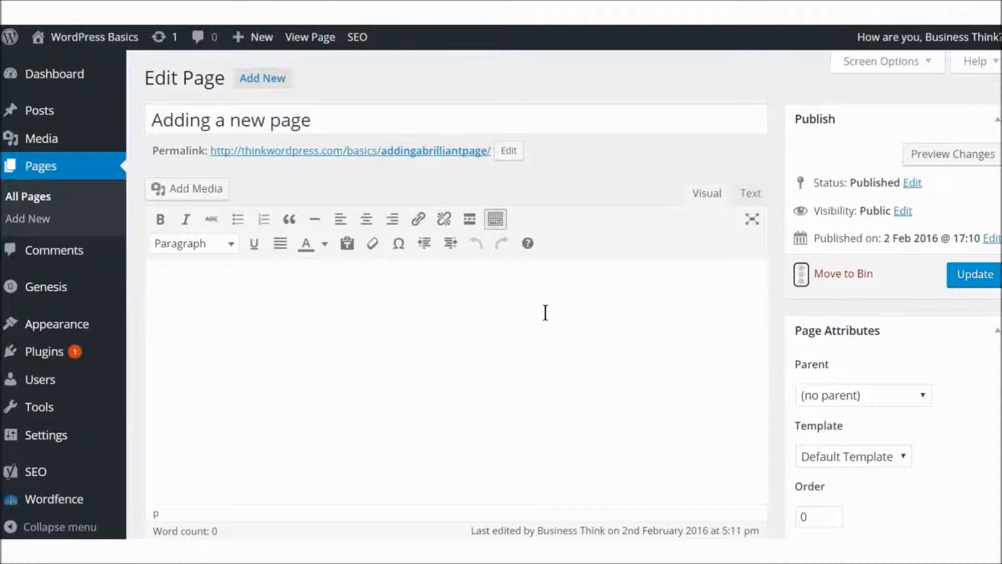
text(This a new pafe a)
key(BackSpace)
key(BackSpace)
key(BackSpace)
key(BackSpace)
text(ge about adding content and )
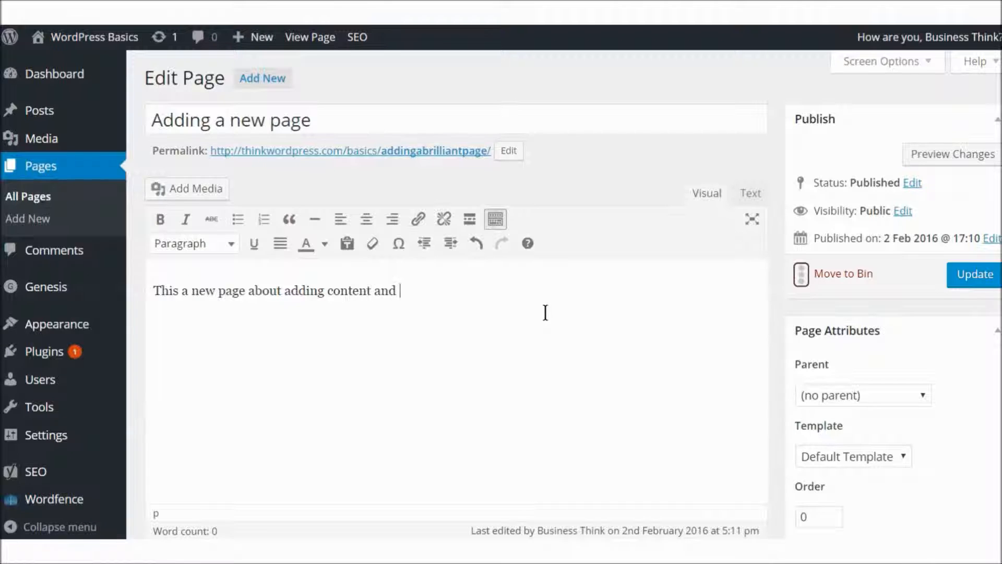
text(new post)
Make the words "content and new posts." bold in the body text and update the page
drag(462, 292, 341, 293)
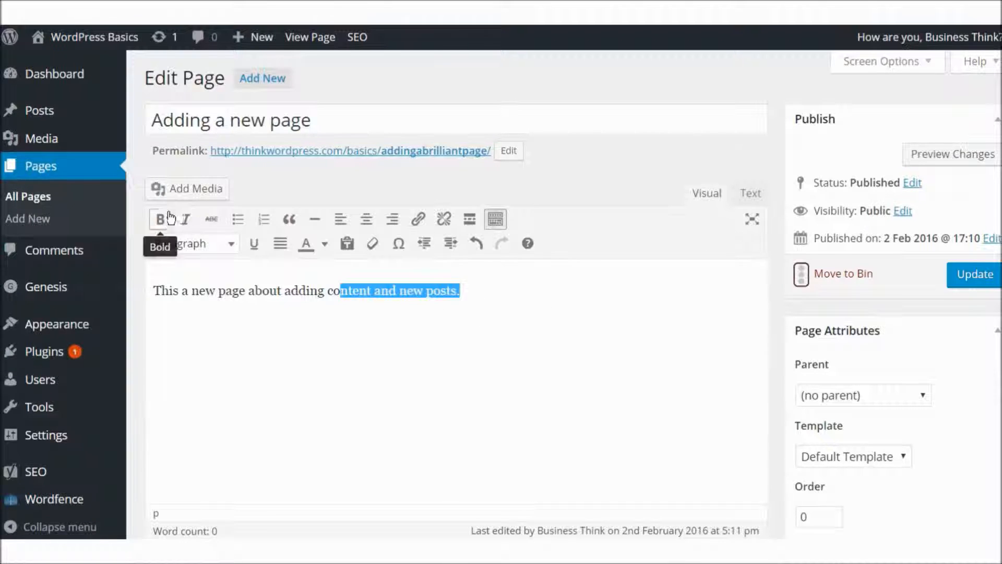
click(171, 217)
click(332, 296)
mouse_move(332, 298)
mouse_down()
mouse_move(347, 297)
mouse_move(329, 292)
mouse_move(339, 293)
mouse_up()
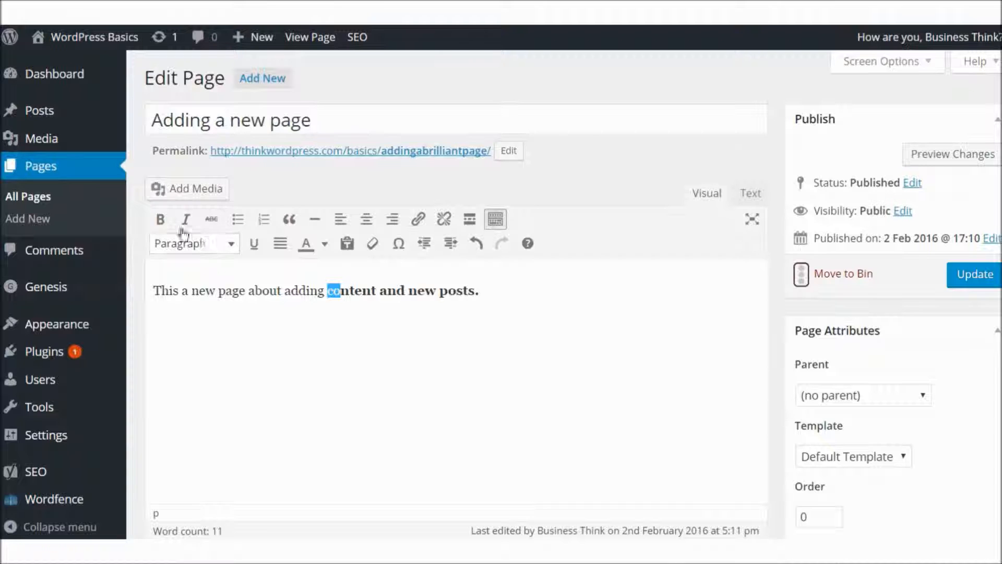
click(160, 219)
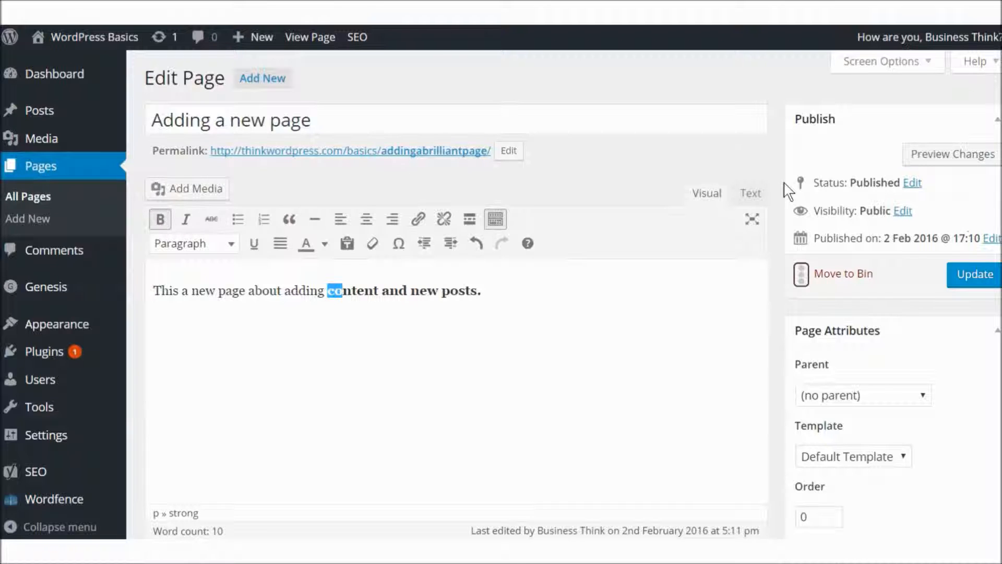
click(976, 275)
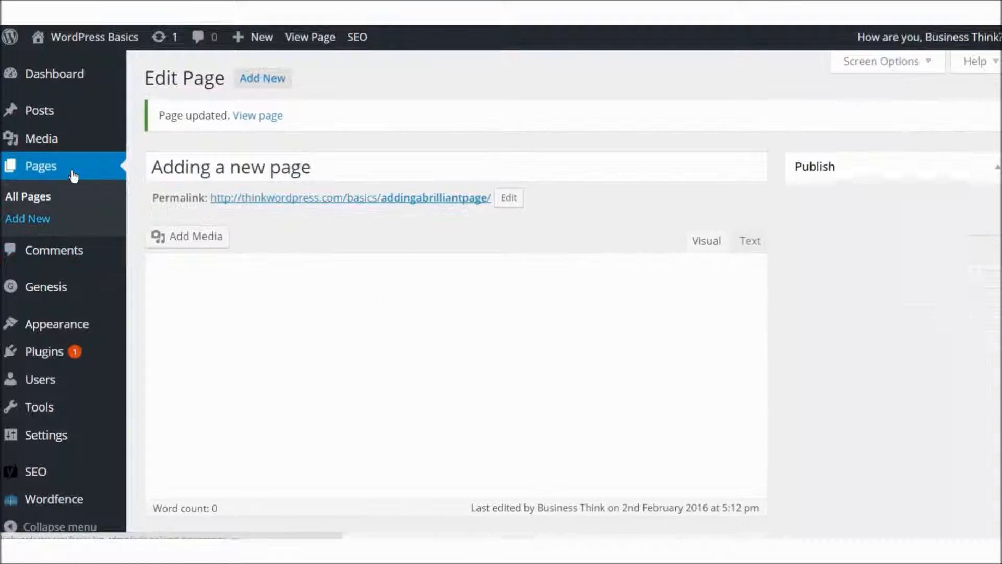
Create a new post titled "This is the post about adding new blog content" and publish it
mouse_move(51, 112)
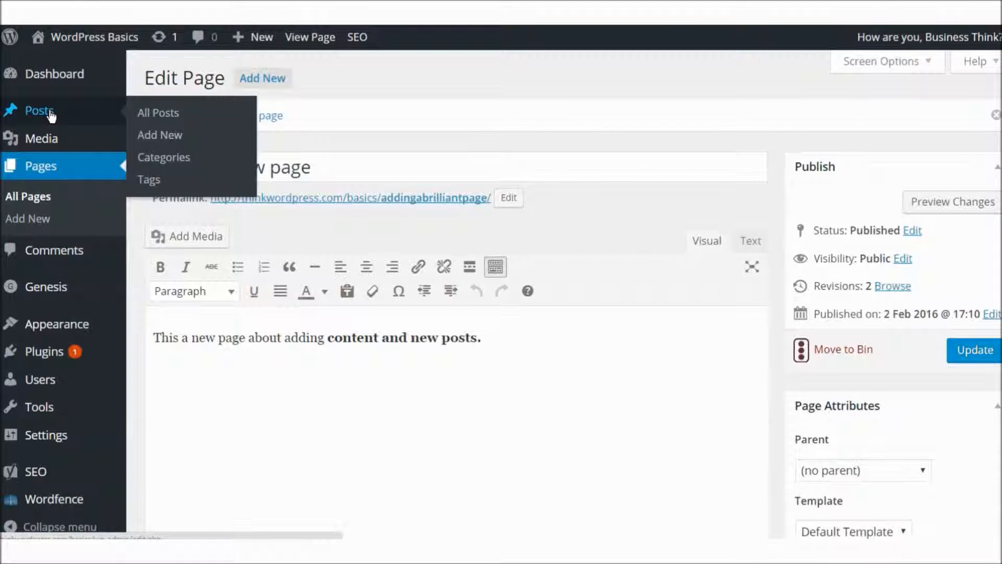
click(164, 137)
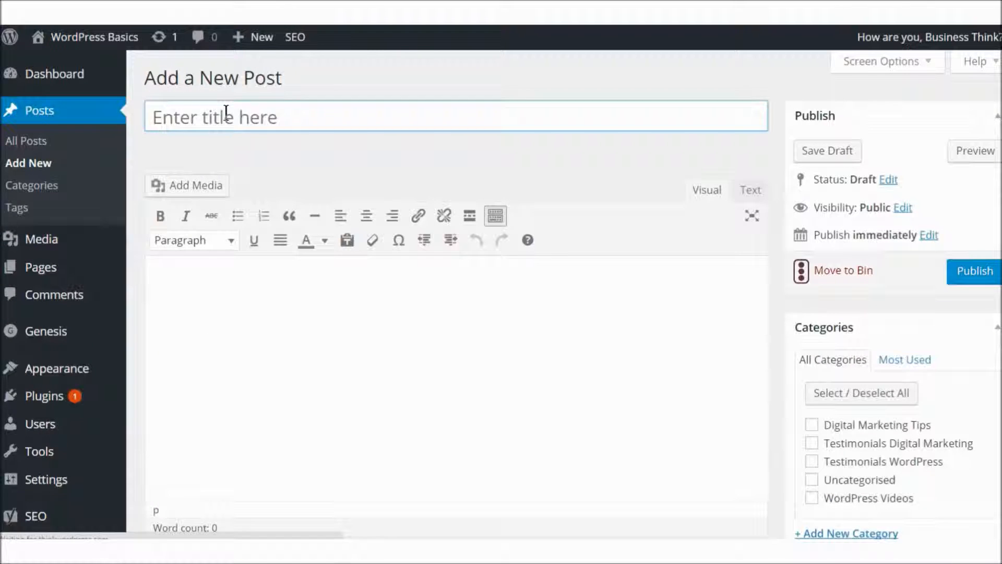
text(This i)
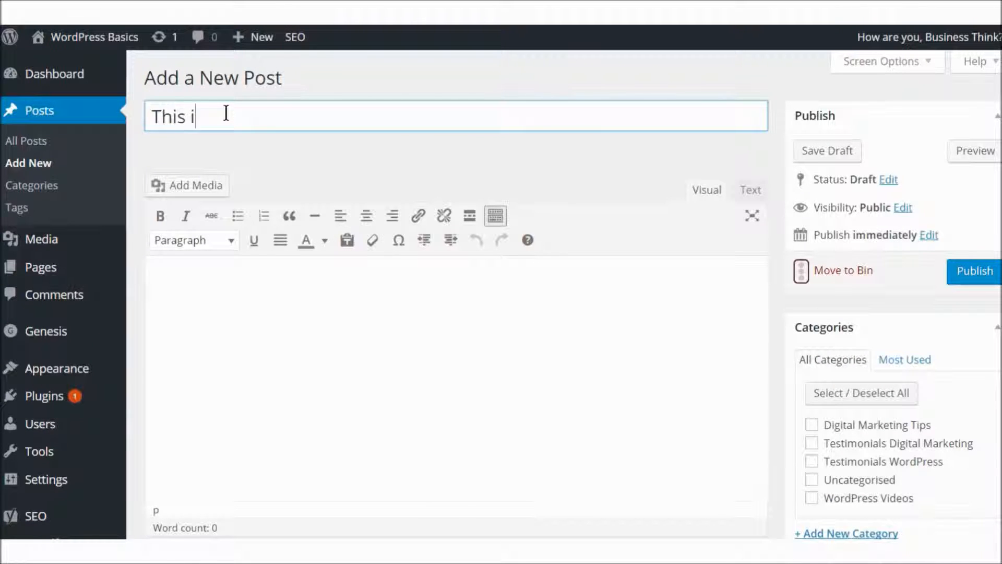
text(s the post about )
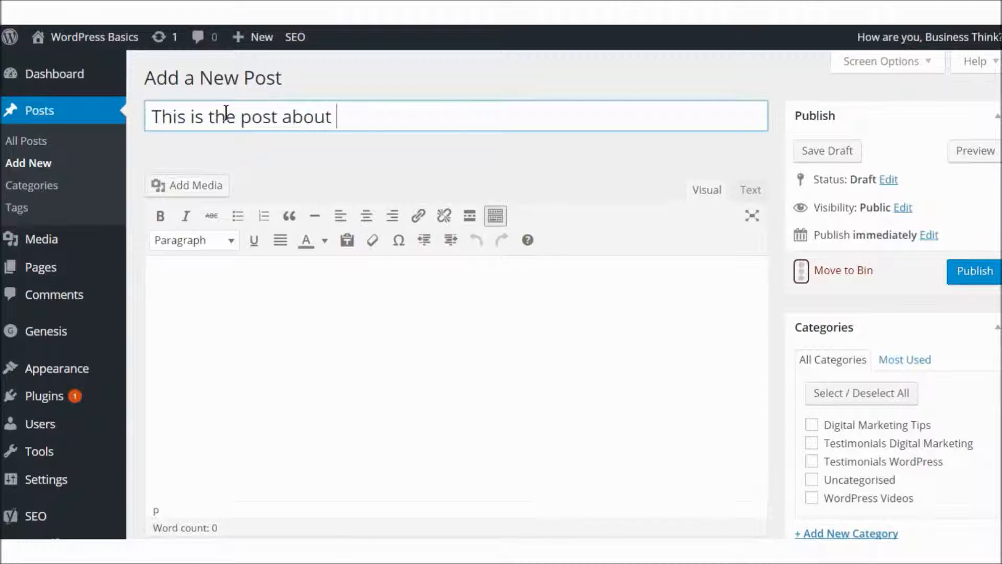
text(adding newblo)
key(BackSpace)
key(BackSpace)
key(BackSpace)
text(new blog content)
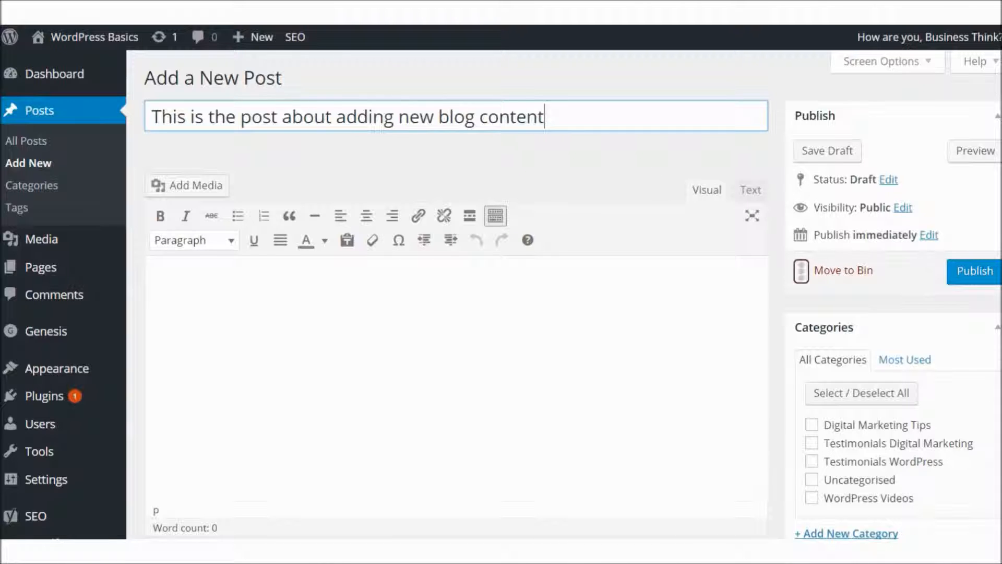
click(968, 271)
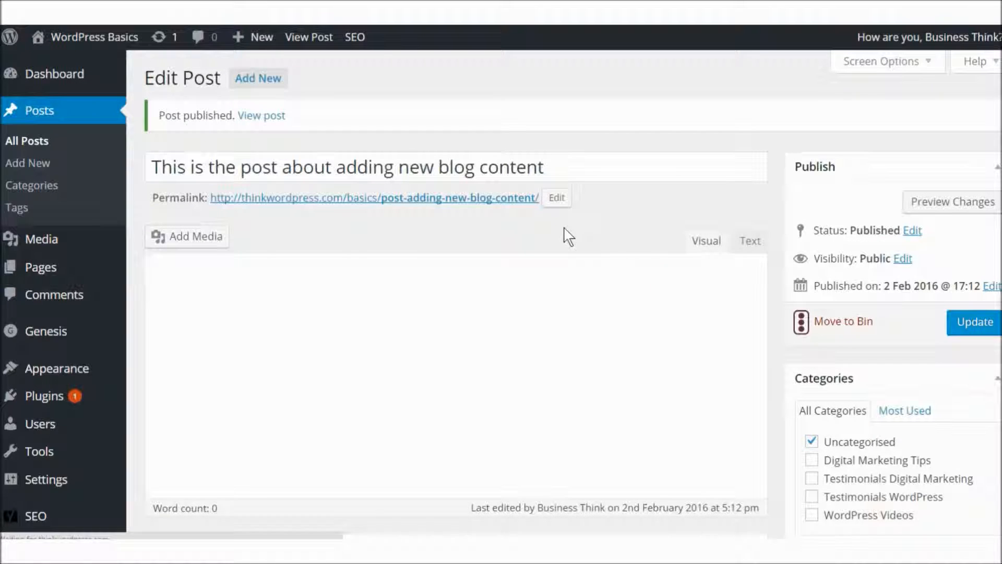
Shorten the post's permalink slug to "adding-blog-content" and confirm it
click(211, 199)
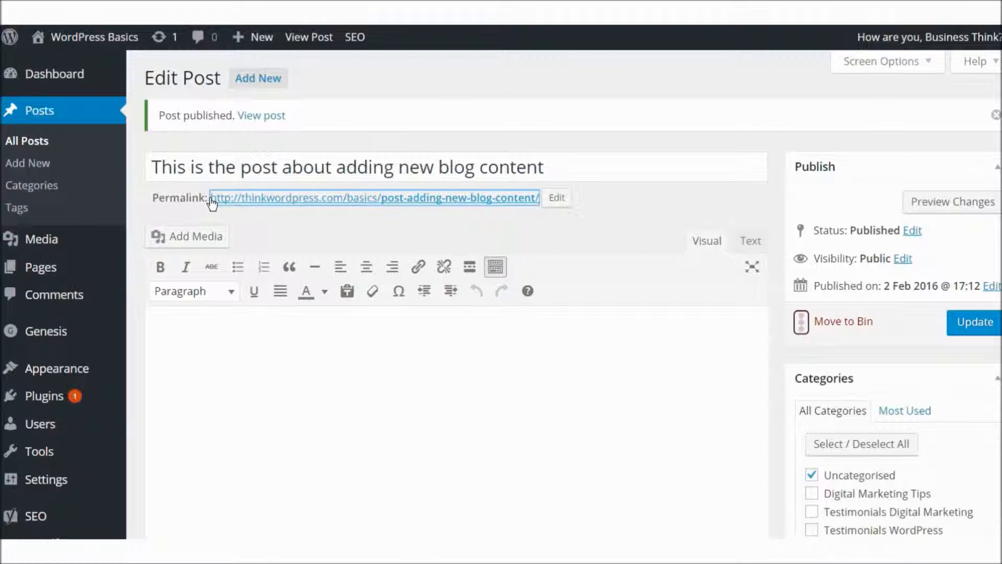
click(557, 203)
drag(414, 200, 349, 198)
key(BackSpace)
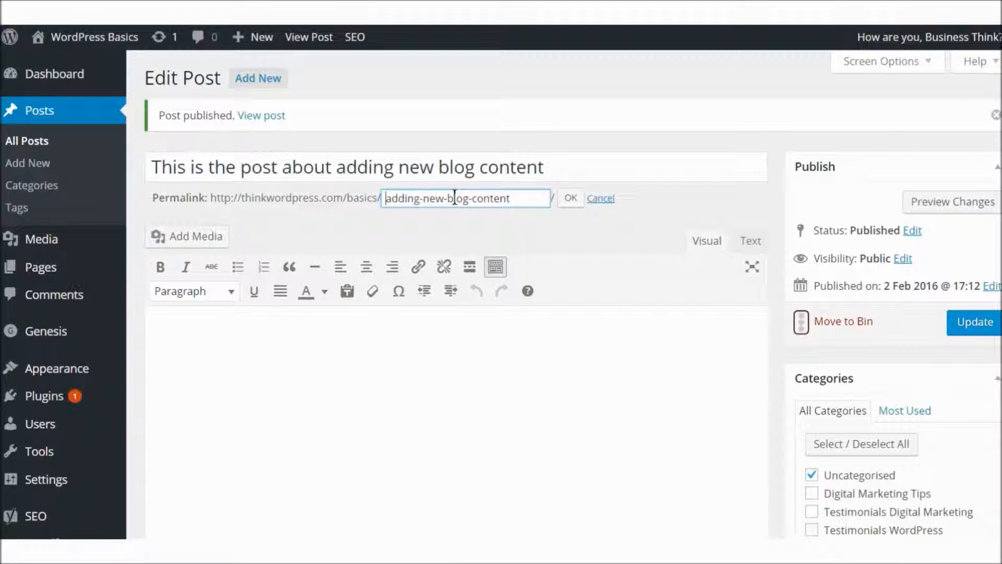
drag(449, 199, 431, 203)
key(BackSpace)
click(570, 198)
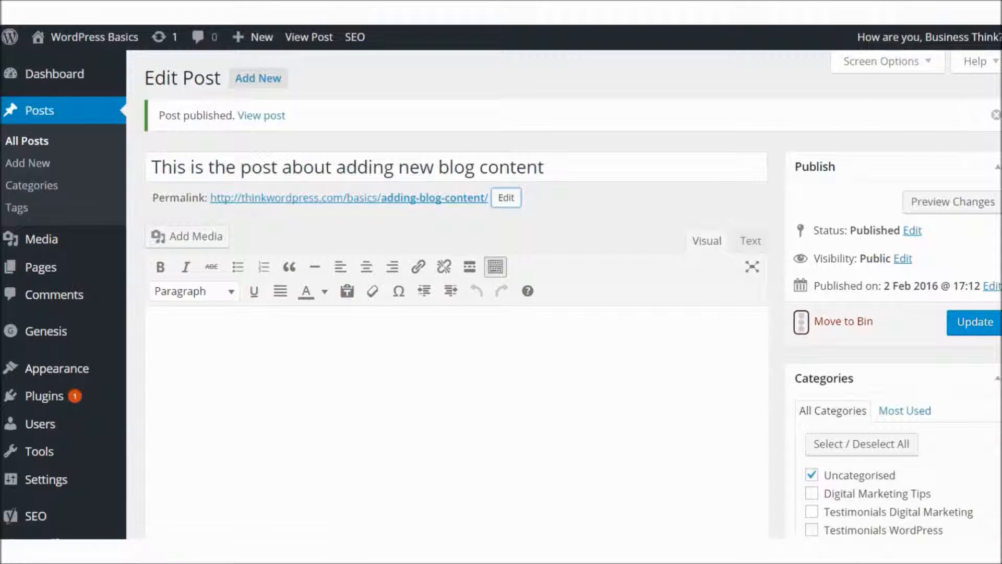
Select the layout with content and a single right-hand sidebar for the post, and update it
scroll(457, 292, down, 7)
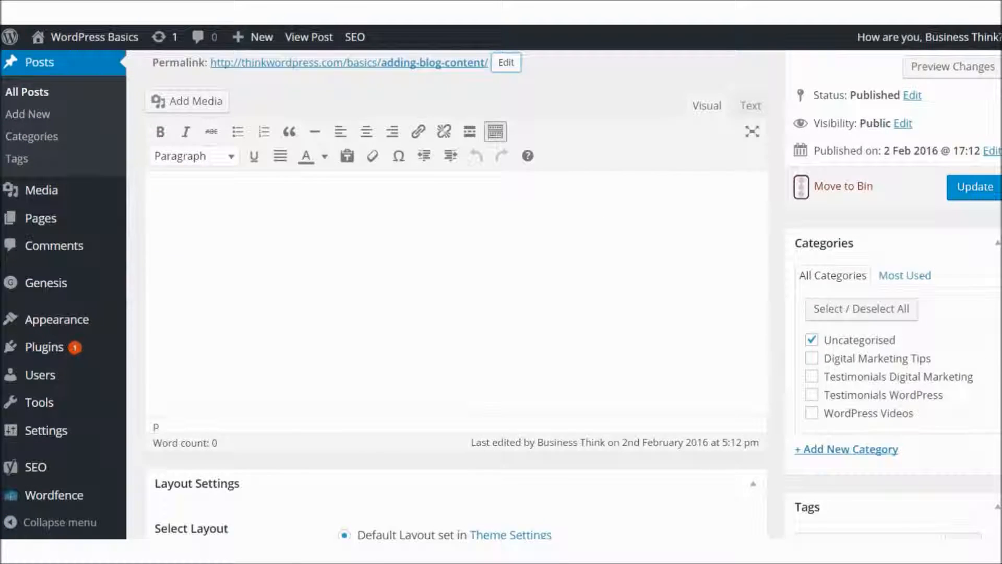
scroll(543, 292, down, 2)
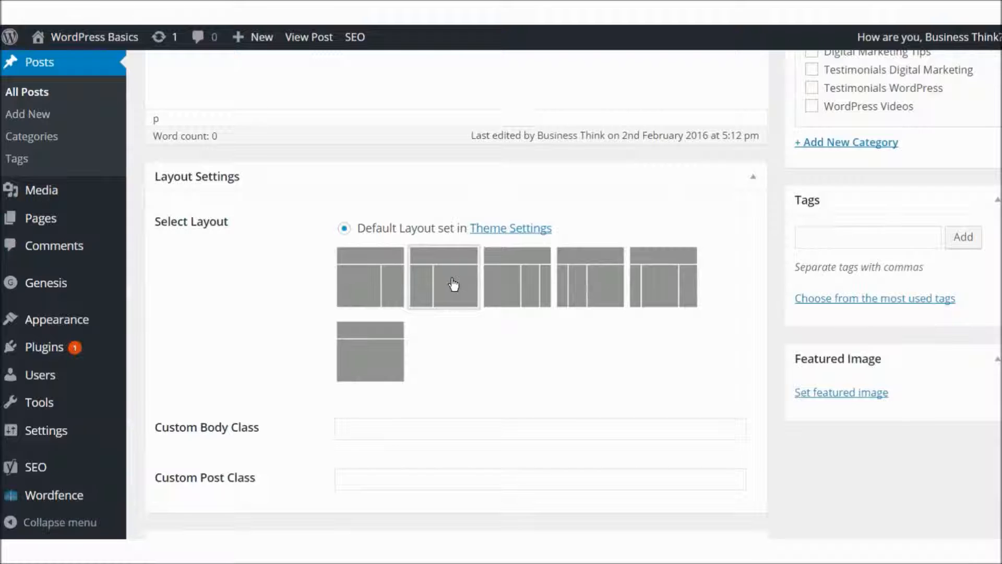
click(365, 281)
scroll(574, 292, up, 8)
click(983, 288)
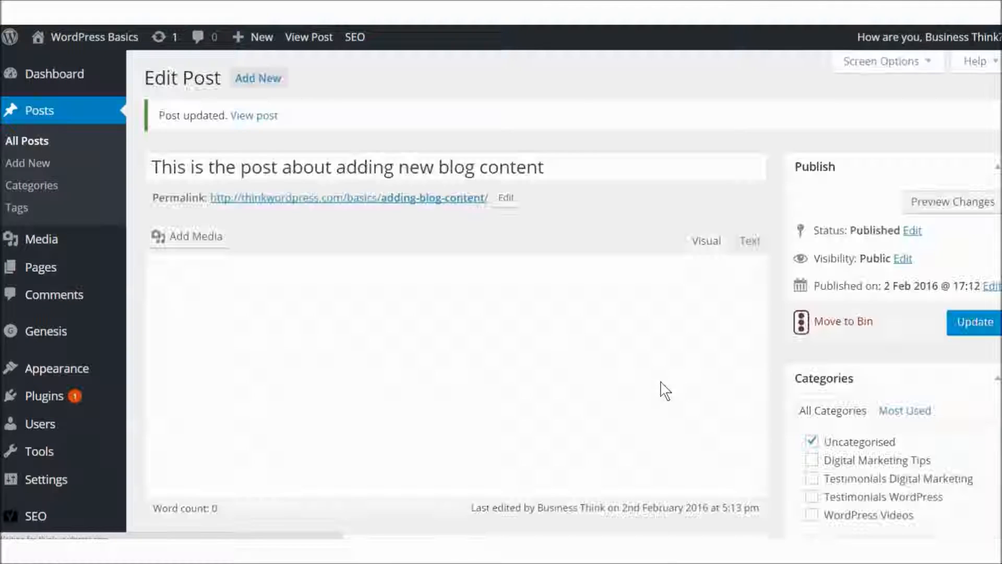
Enter the body text "Adding information" in the post and update it
click(491, 340)
text(Adding information)
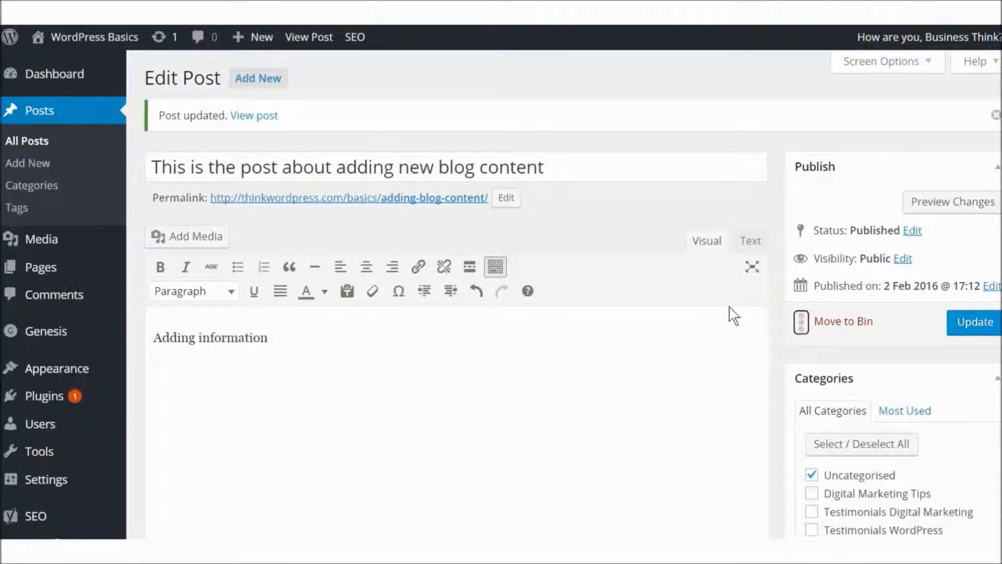
click(968, 319)
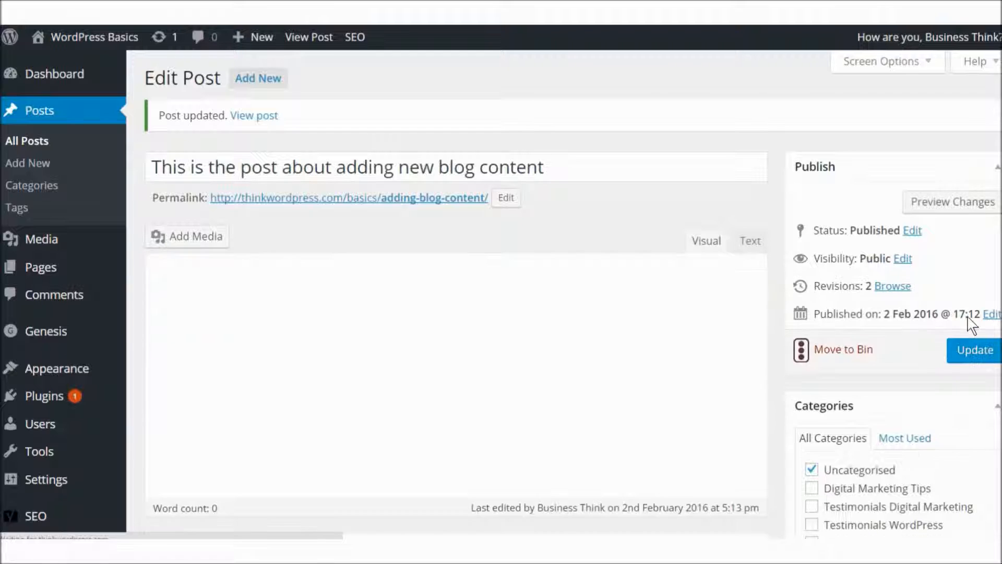